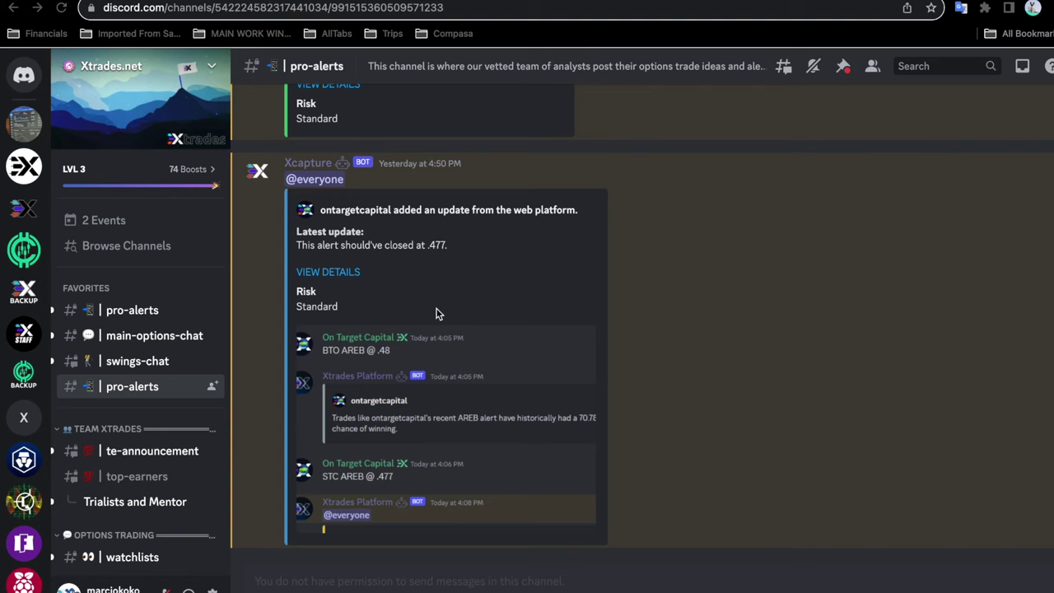
- Examine the CAUD and AREB entry and exit alerts posted yesterday in the current pro-alerts channel
scroll(435, 311, up, 4)
scroll(436, 313, up, 2)
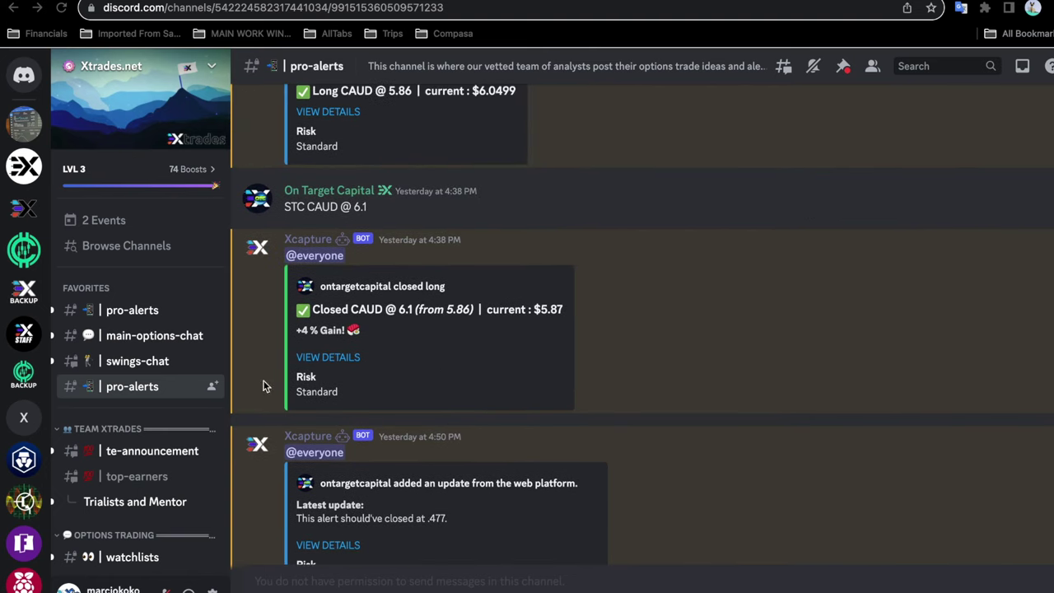
scroll(391, 372, up, 1)
scroll(390, 372, up, 6)
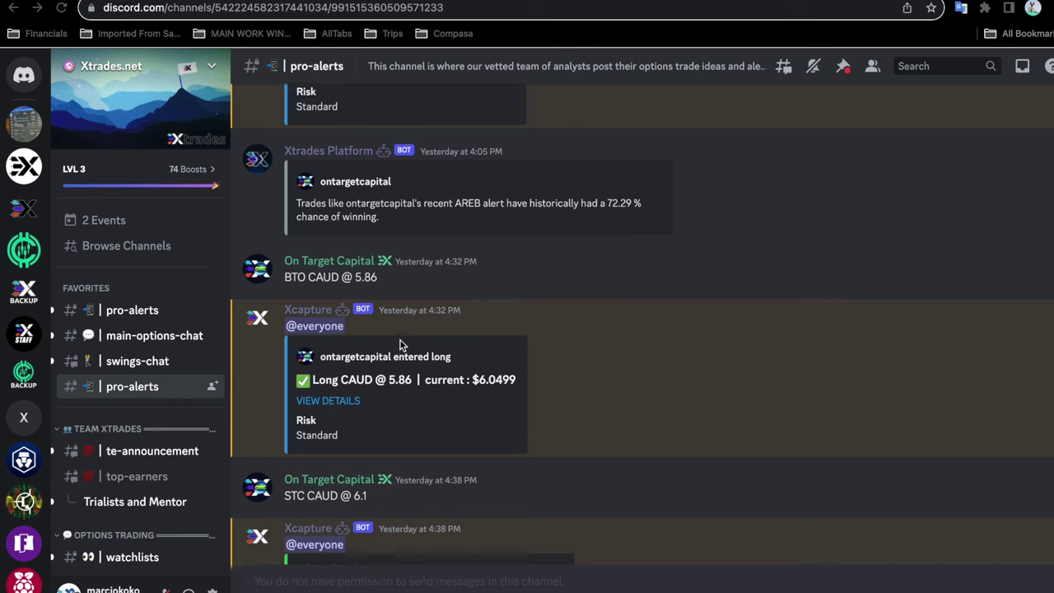
scroll(401, 345, up, 5)
scroll(401, 346, up, 8)
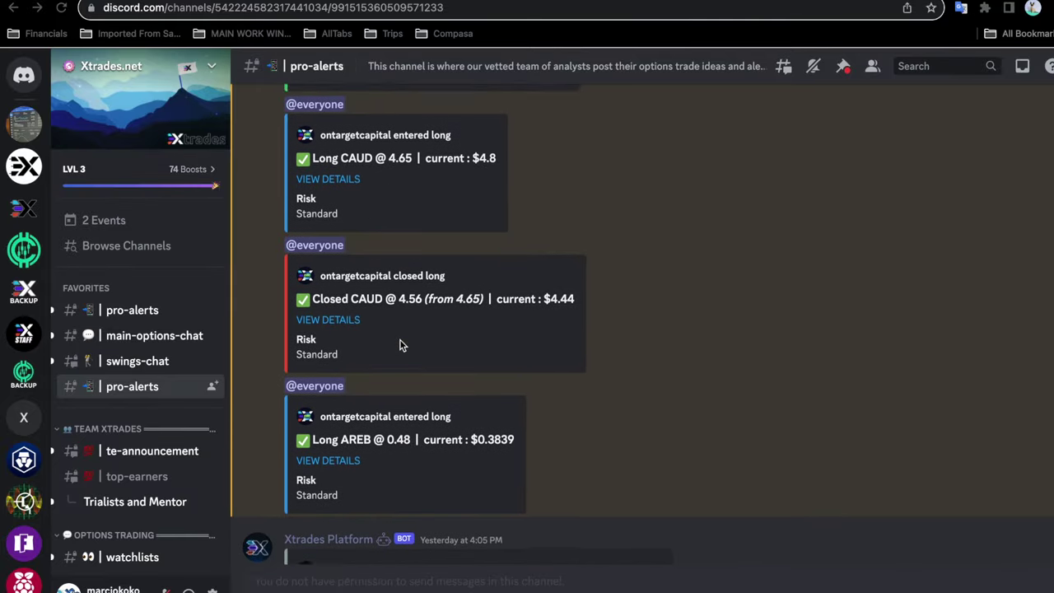
scroll(400, 345, up, 6)
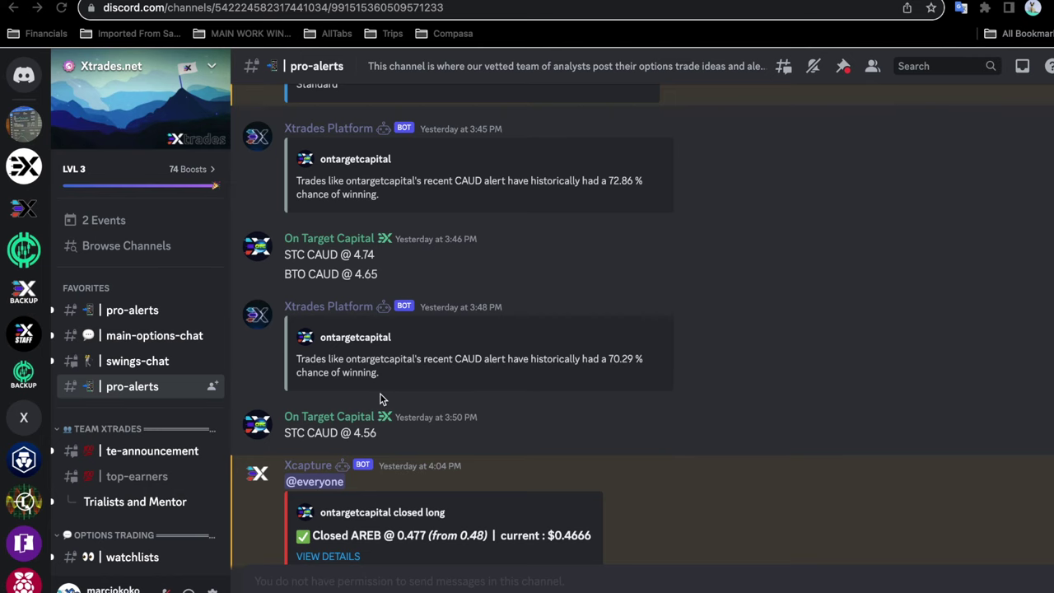
scroll(382, 399, down, 2)
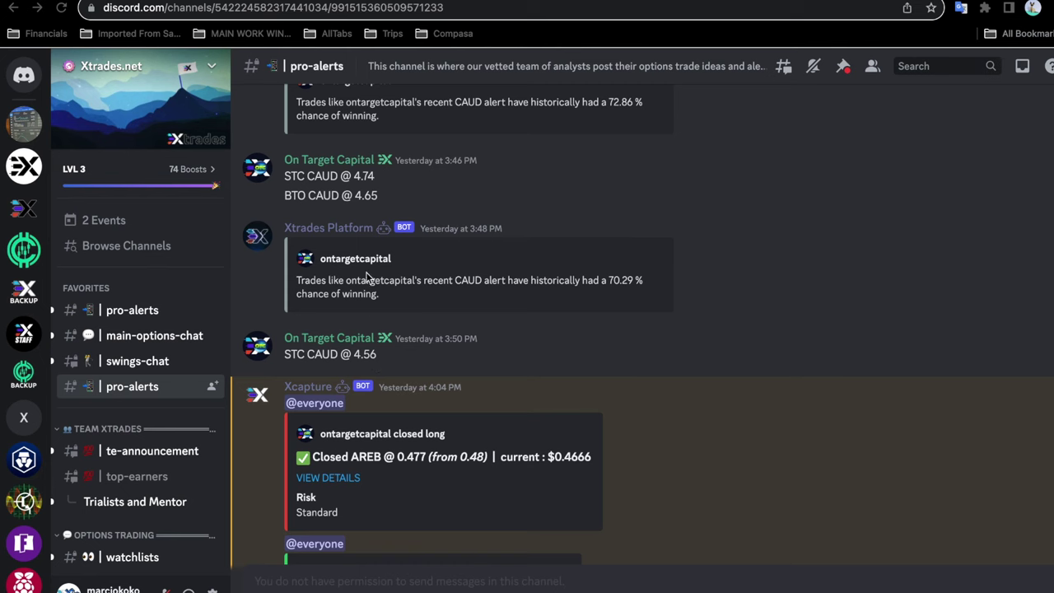
scroll(361, 256, up, 3)
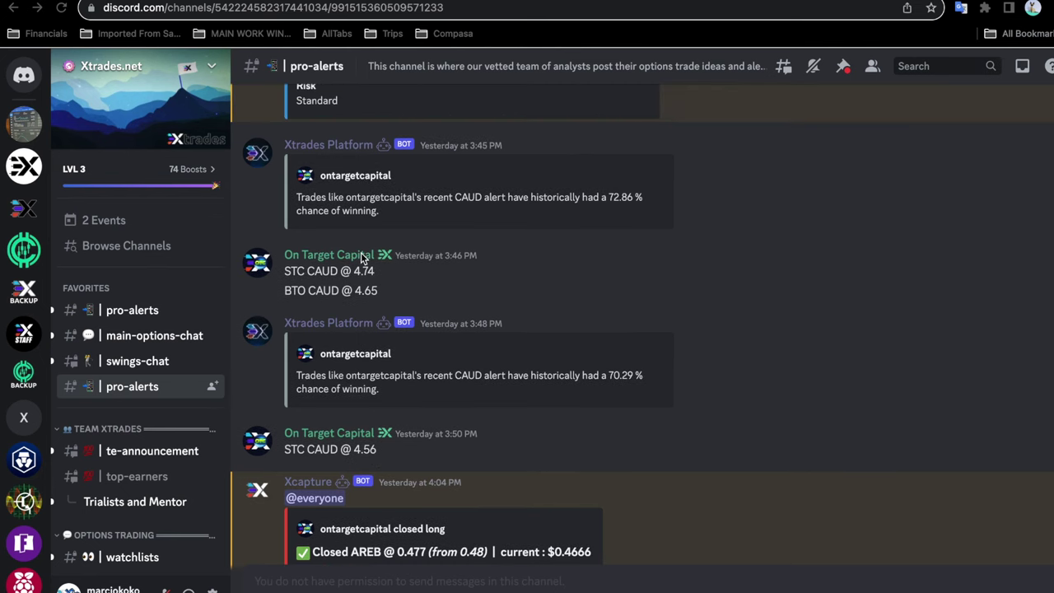
scroll(361, 256, down, 4)
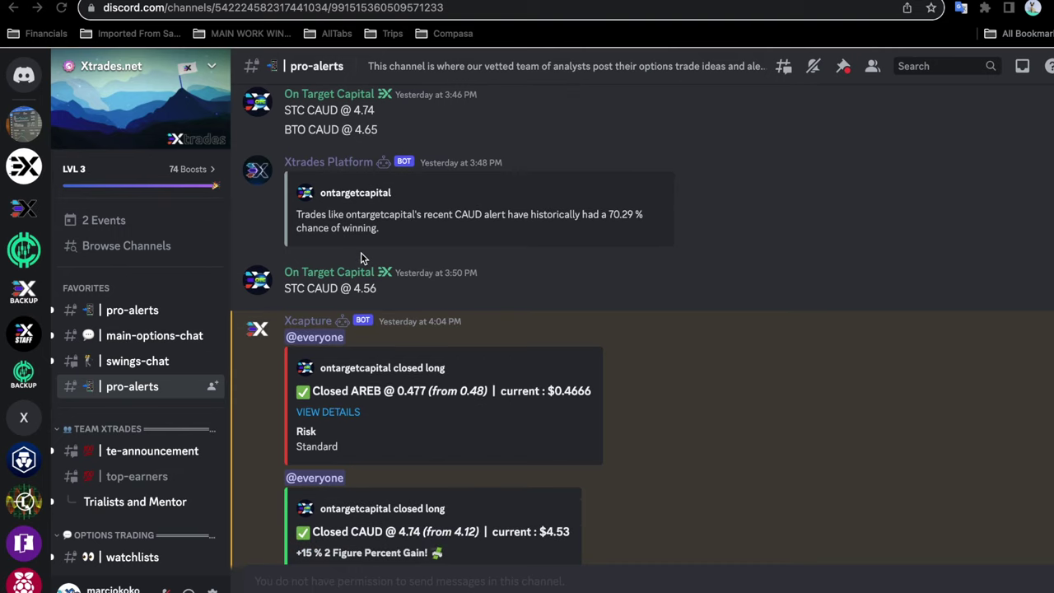
- Open the first pro-alerts channel under Favorites and view the details page of the CAT $245 Calls alert
click(151, 315)
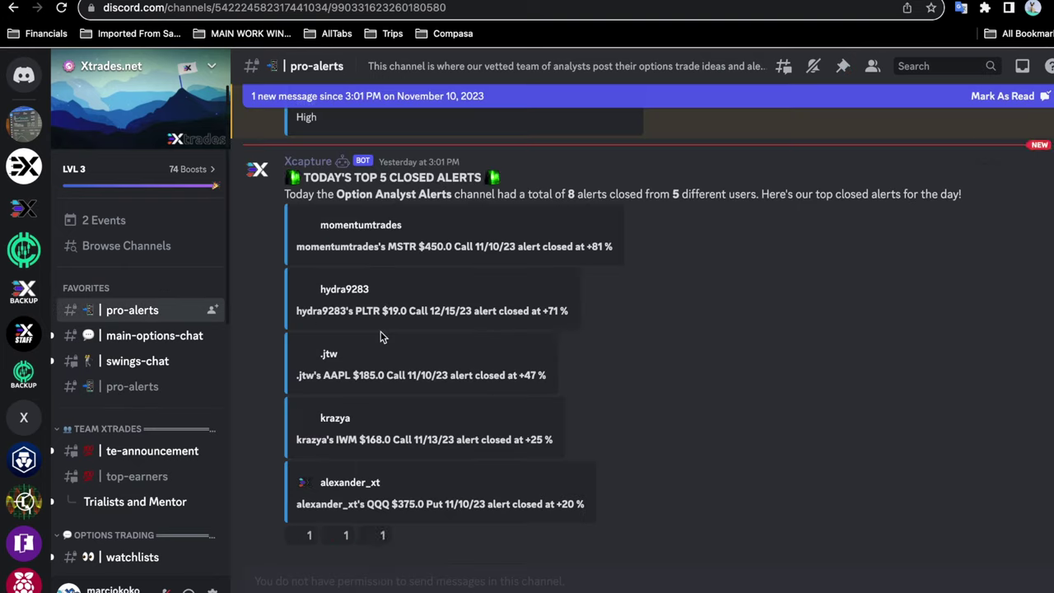
scroll(429, 342, up, 4)
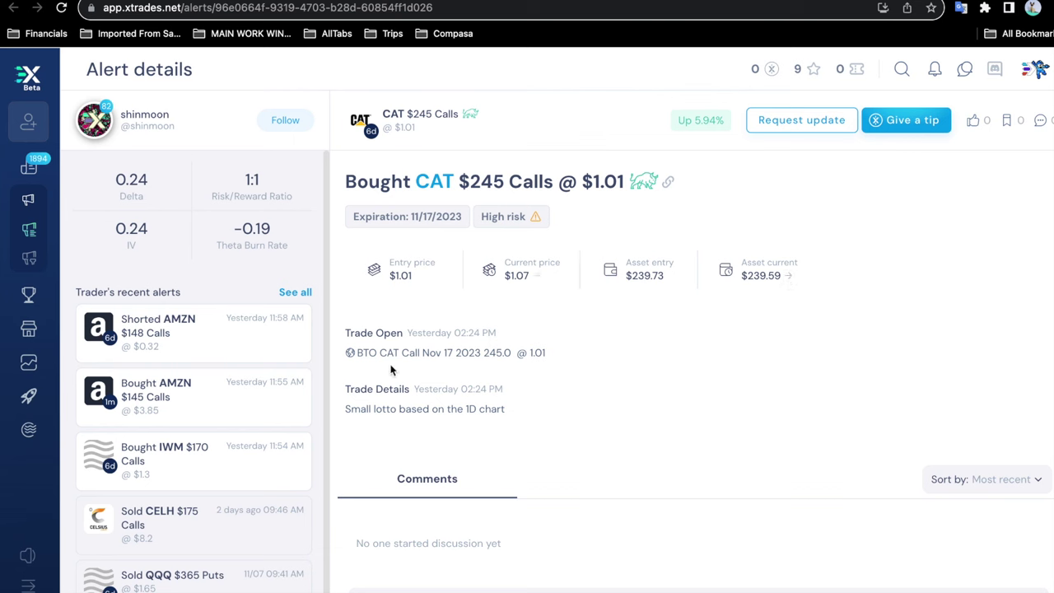
scroll(384, 366, down, 1)
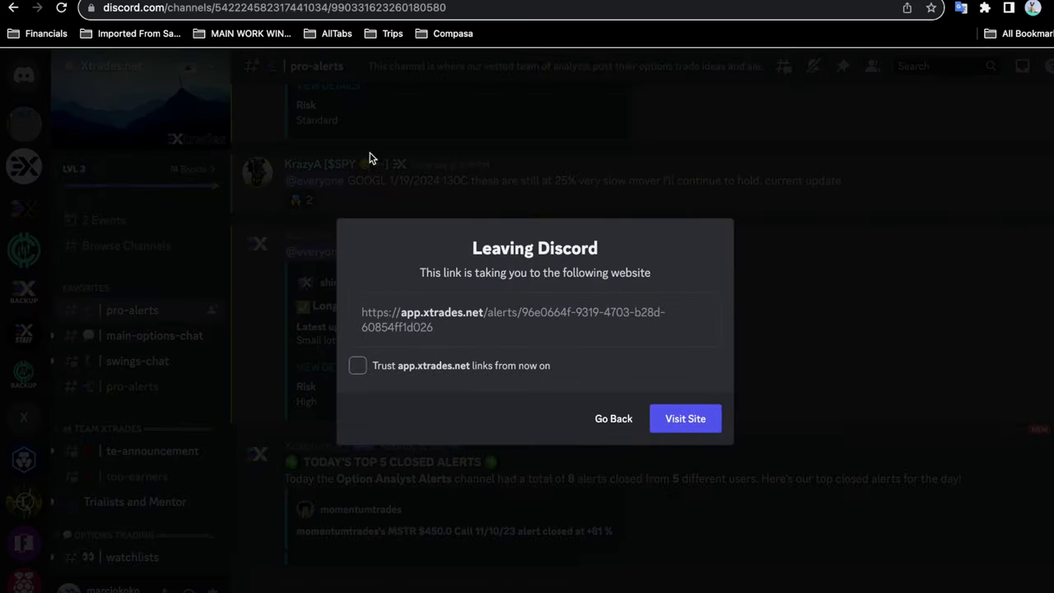
- Return to Discord, dismiss the external link prompt and open the swings-chat channel
click(621, 422)
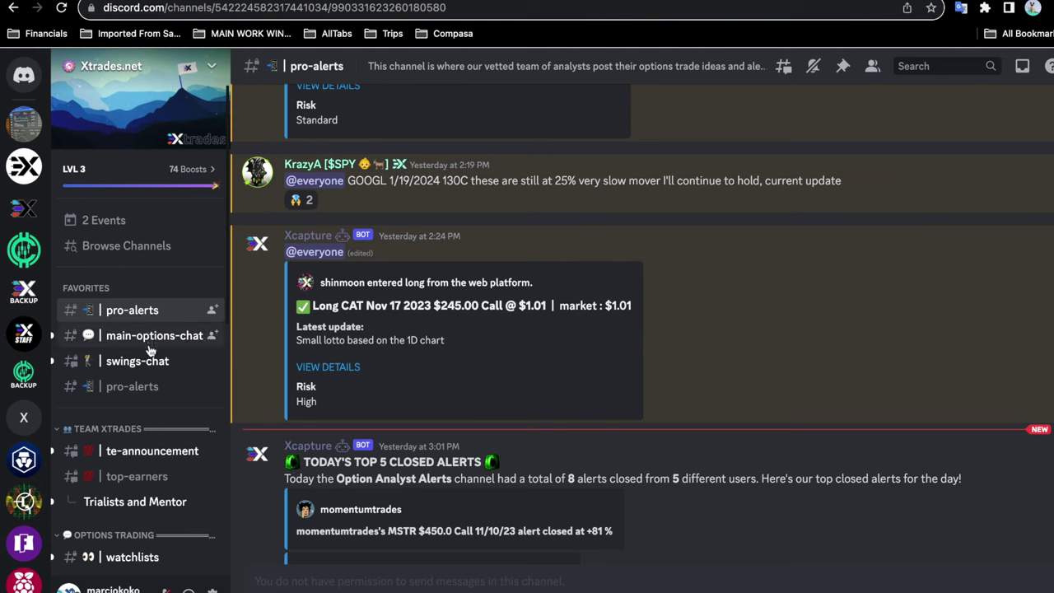
mouse_move(149, 367)
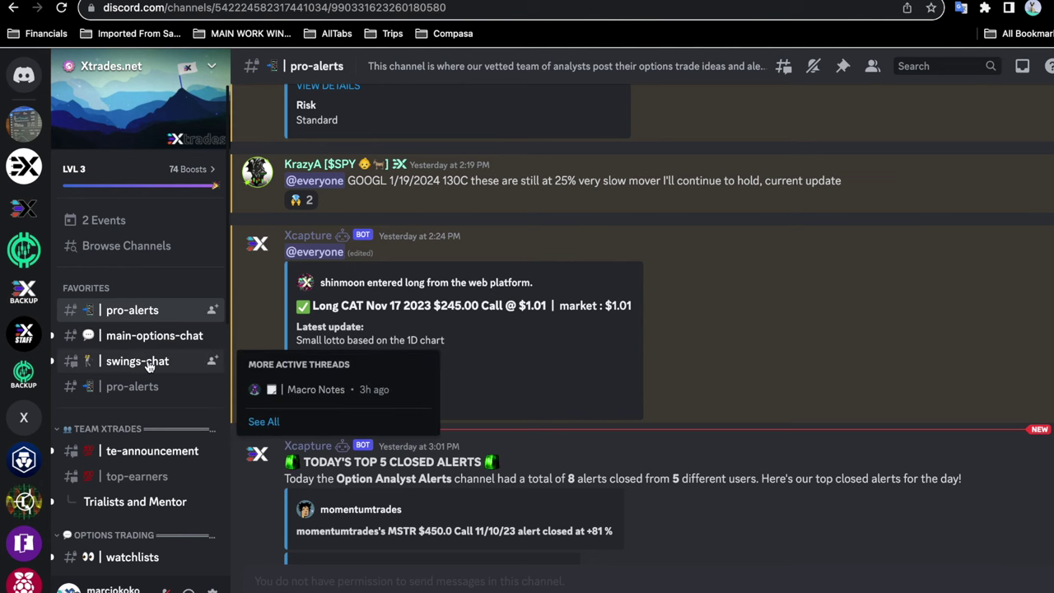
click(149, 368)
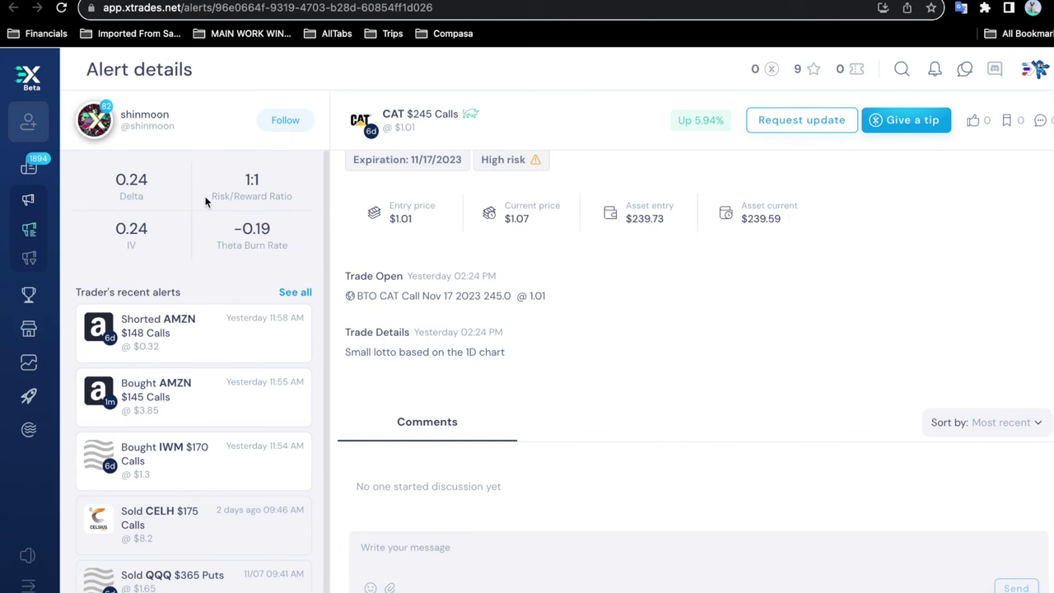
- Switch to the Xtrades web app and open the Alert Filters page
click(30, 207)
click(30, 206)
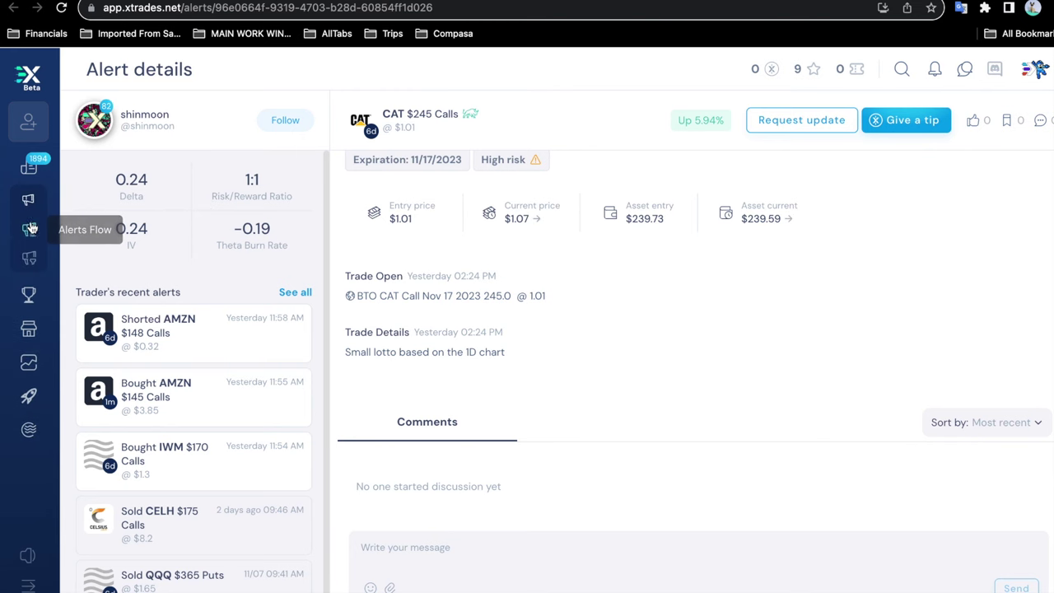
click(29, 256)
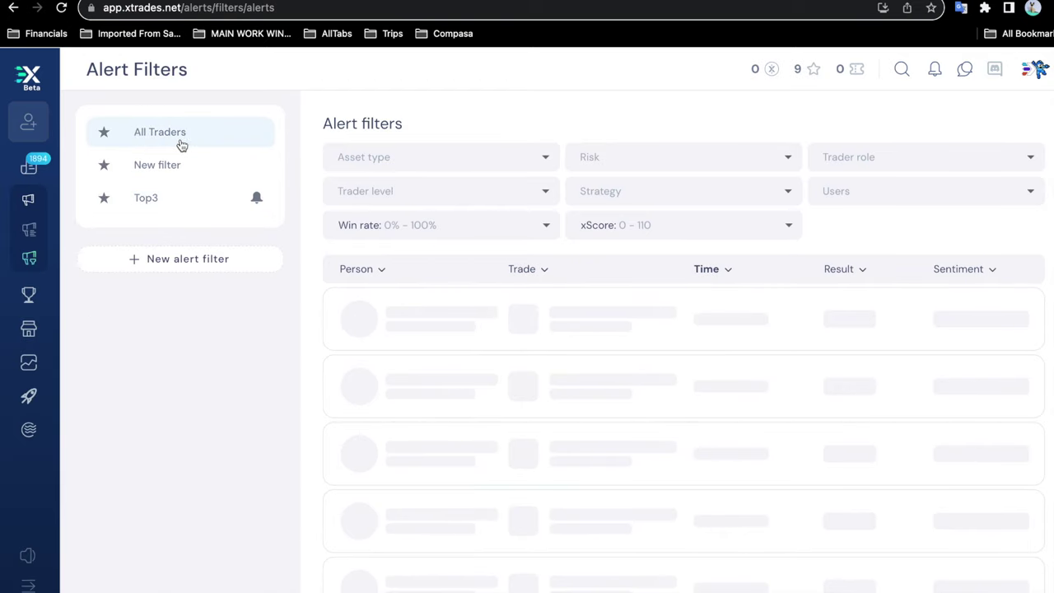
- Filter the alerts by asset type Stocks and risk Normal
click(544, 160)
click(327, 157)
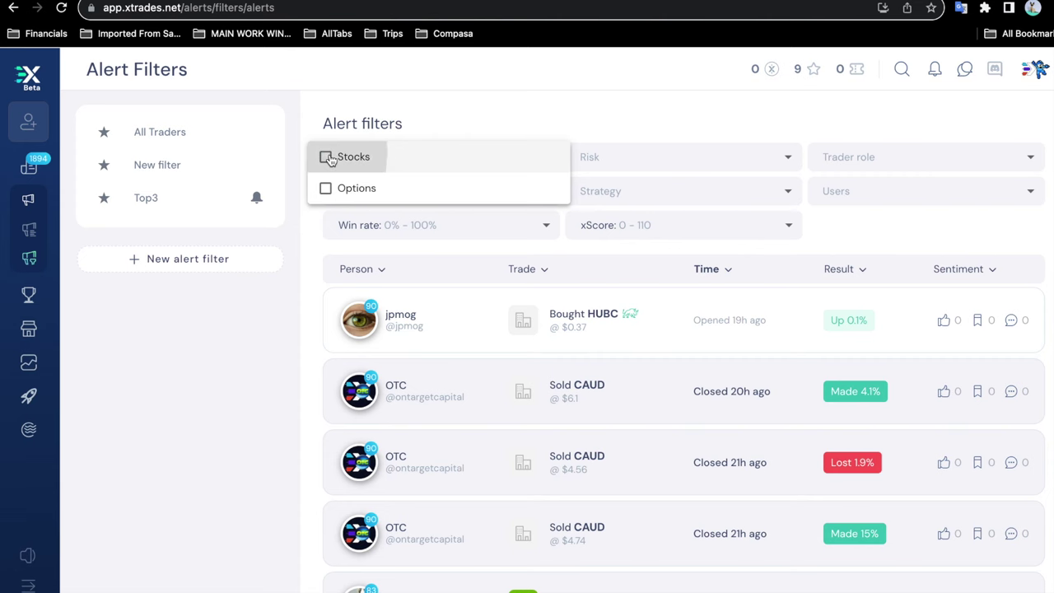
click(288, 272)
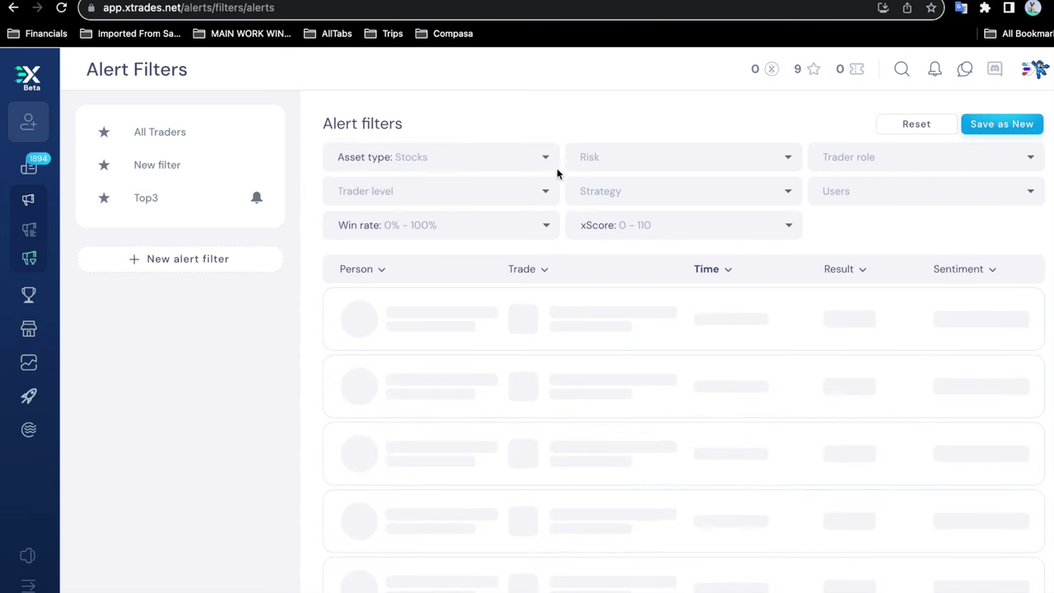
click(647, 163)
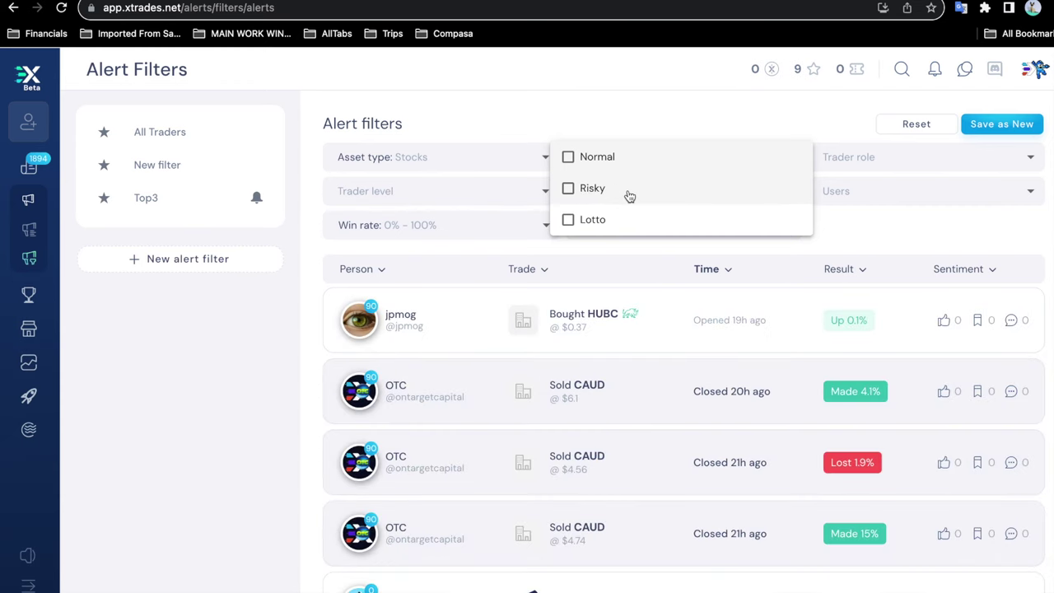
click(568, 160)
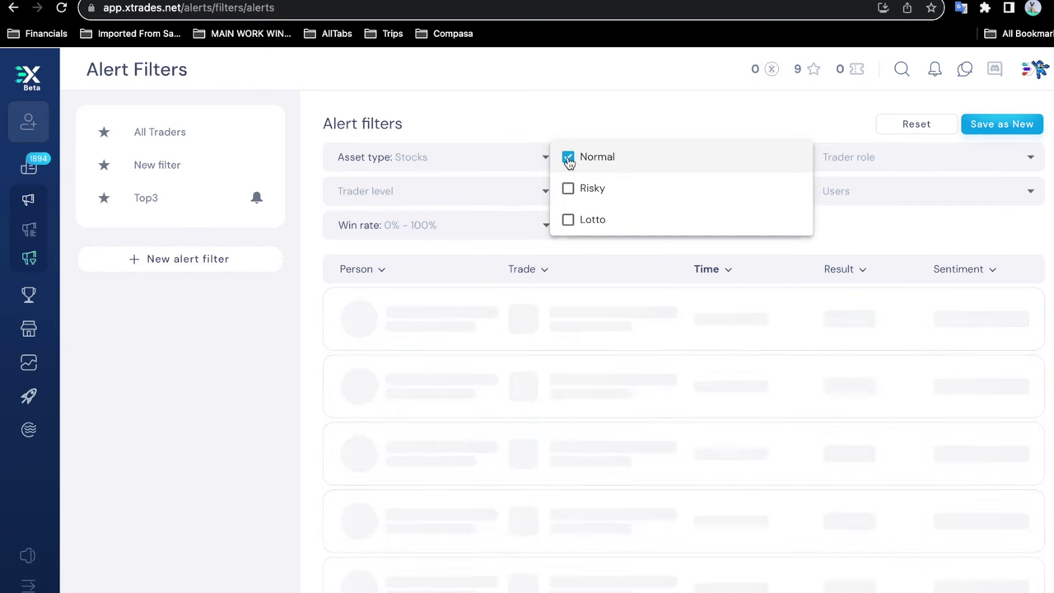
click(587, 107)
- Restrict the alert filter to trader role Staff and trader level 20
click(873, 159)
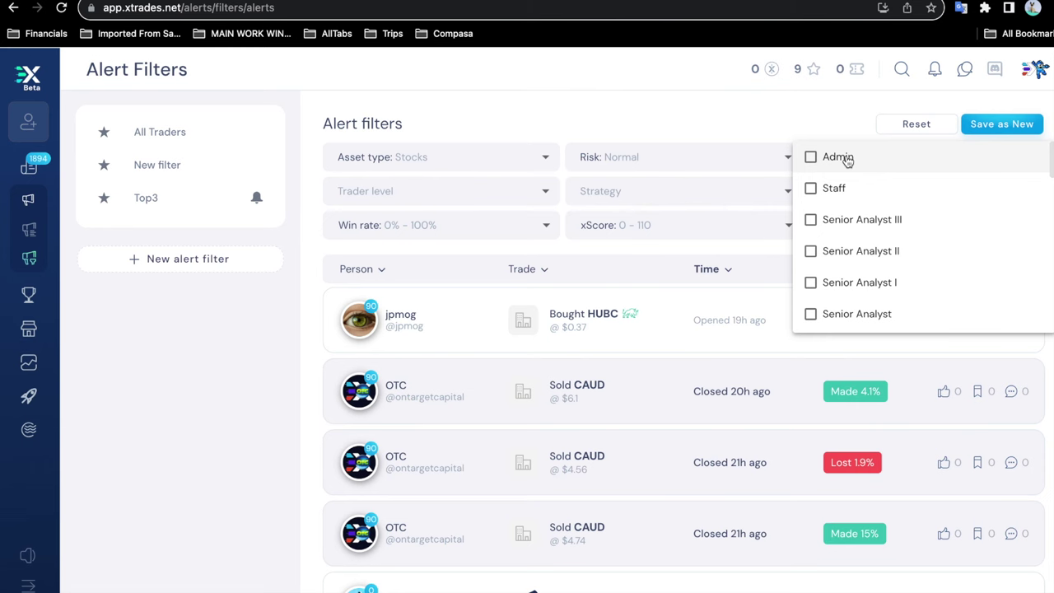
click(811, 189)
click(654, 89)
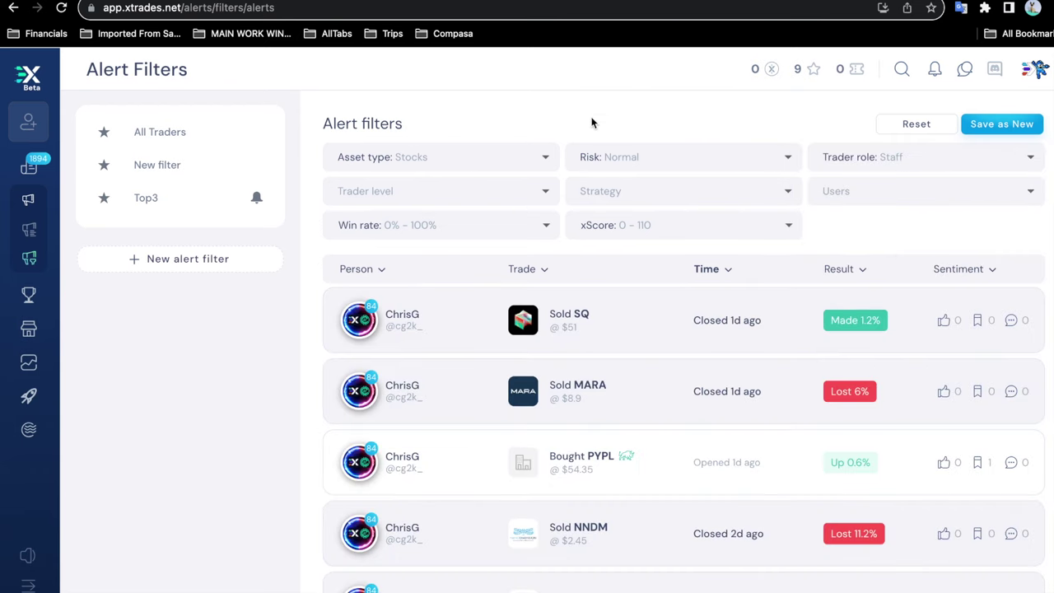
click(542, 193)
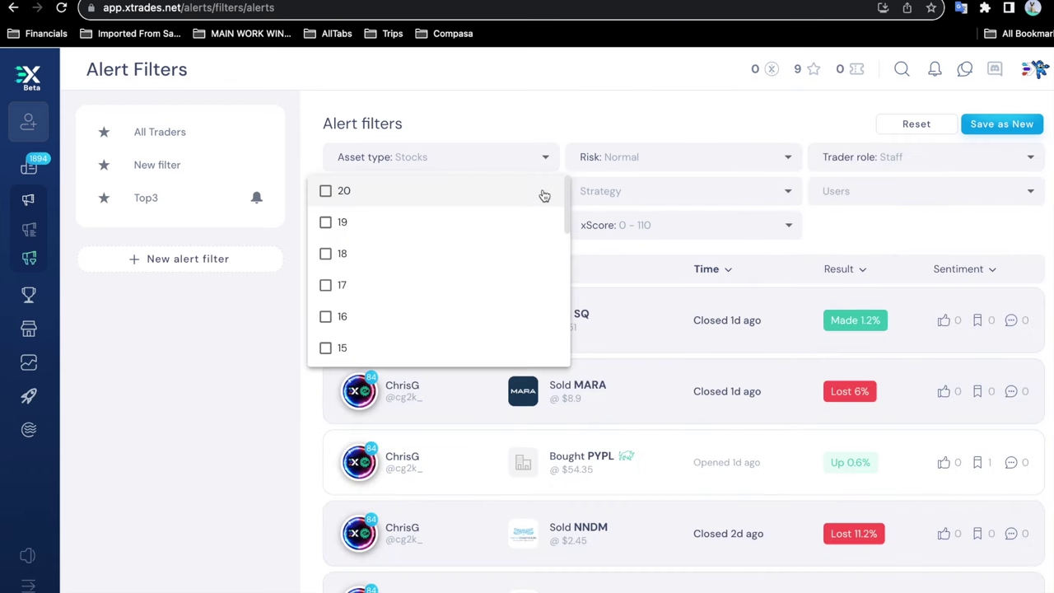
click(326, 190)
click(551, 85)
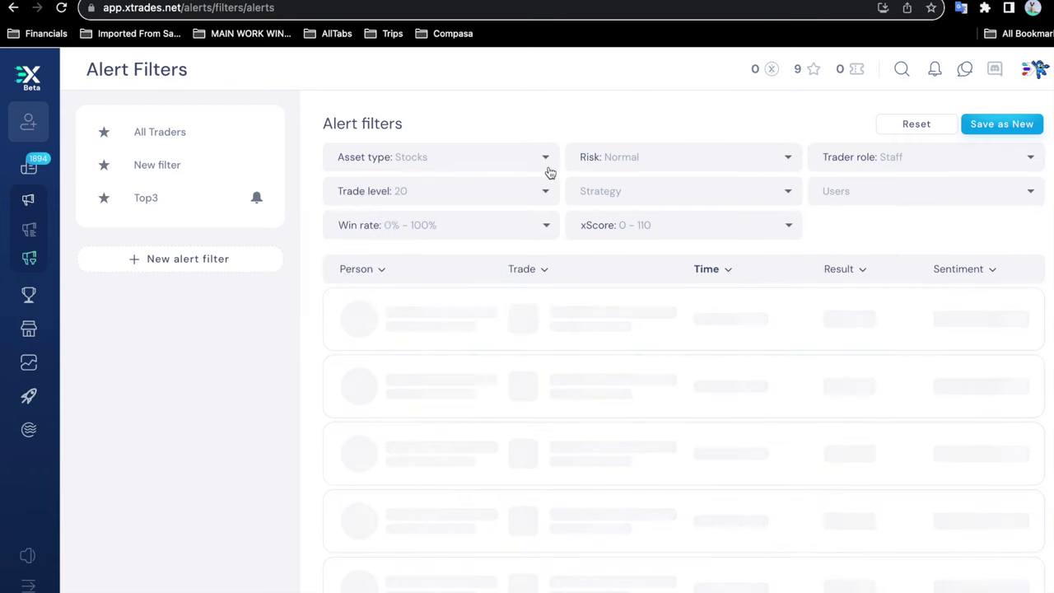
- Set the alert filter's strategy to Day Trade
click(788, 193)
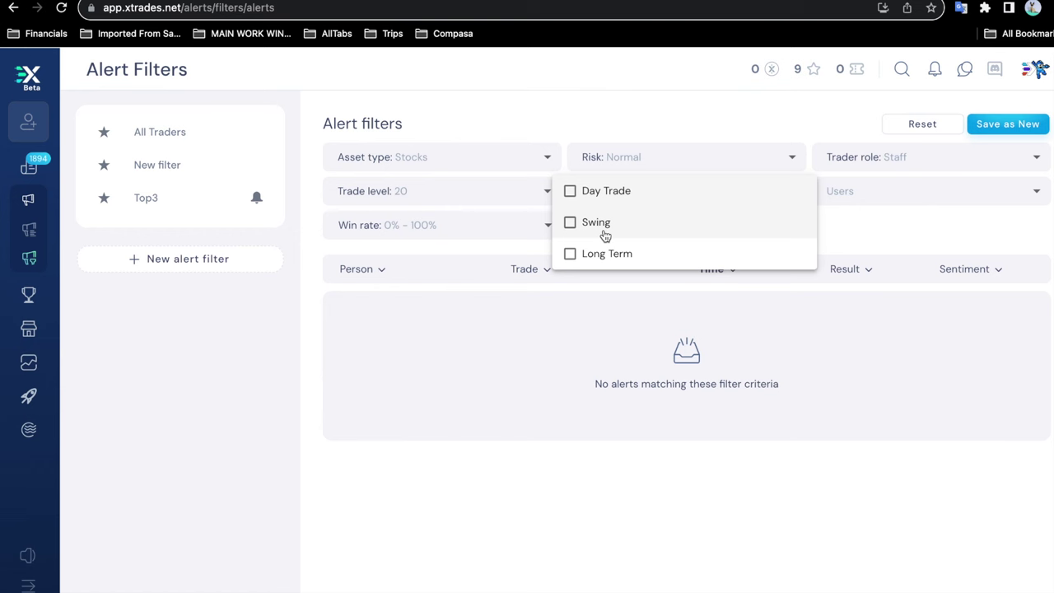
click(651, 85)
click(732, 194)
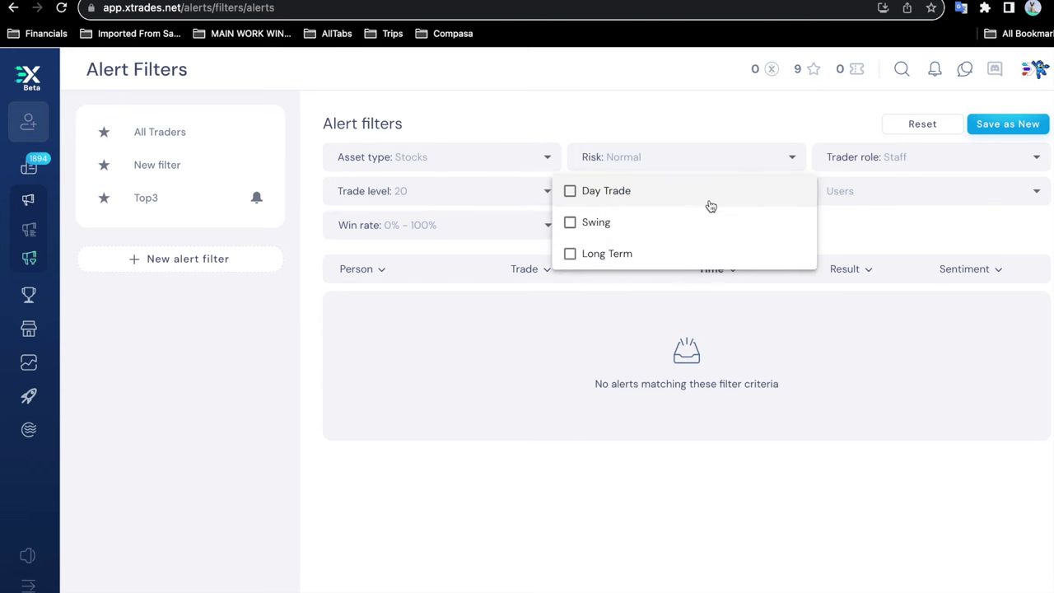
click(619, 194)
click(655, 111)
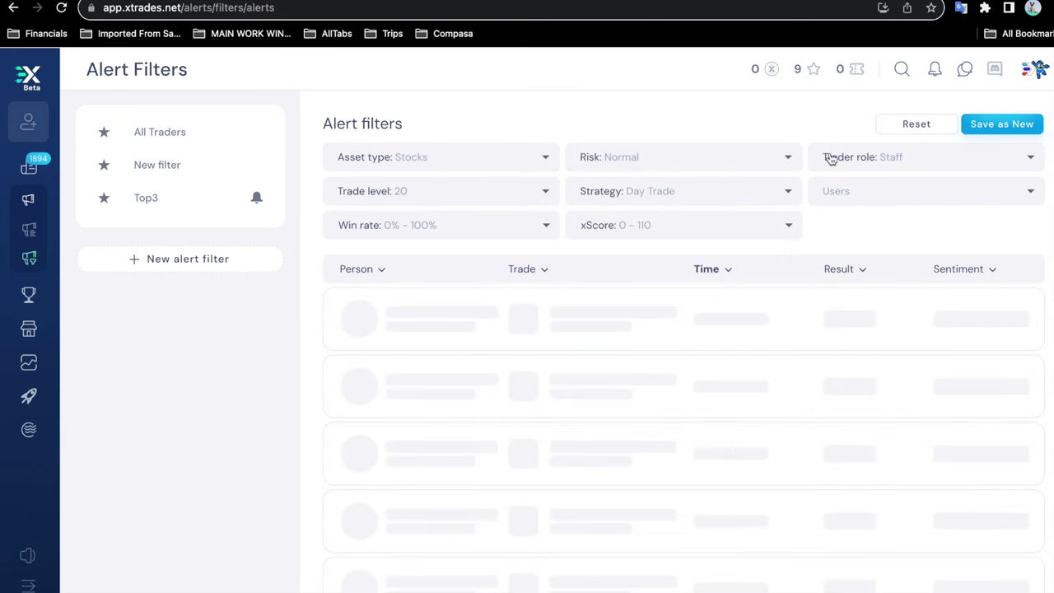
- Search for the trader who posted the CAT alert and add that account to the Users filter
click(906, 197)
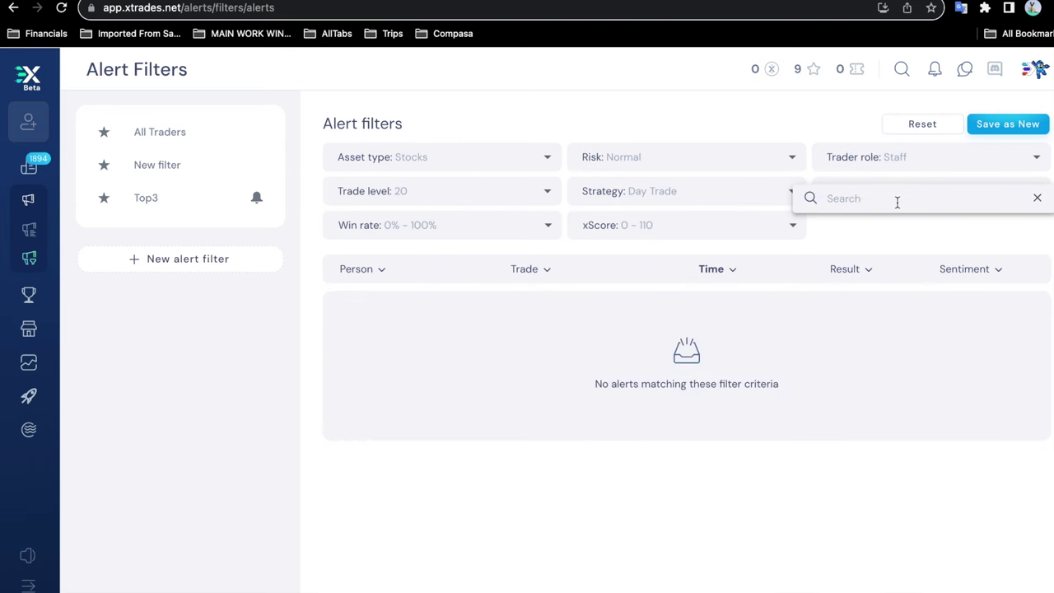
text(shinmoo)
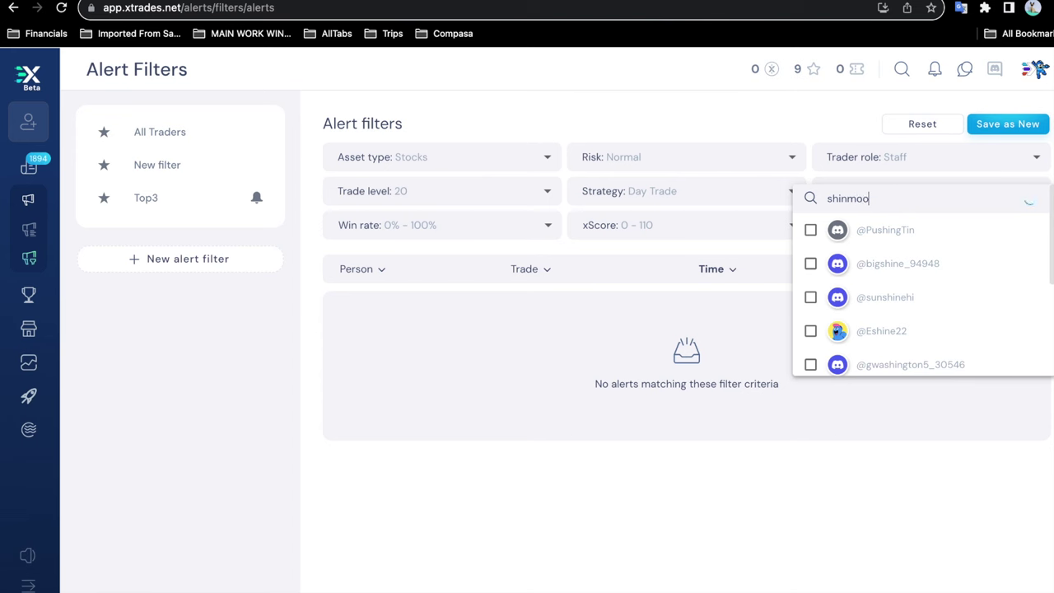
click(906, 266)
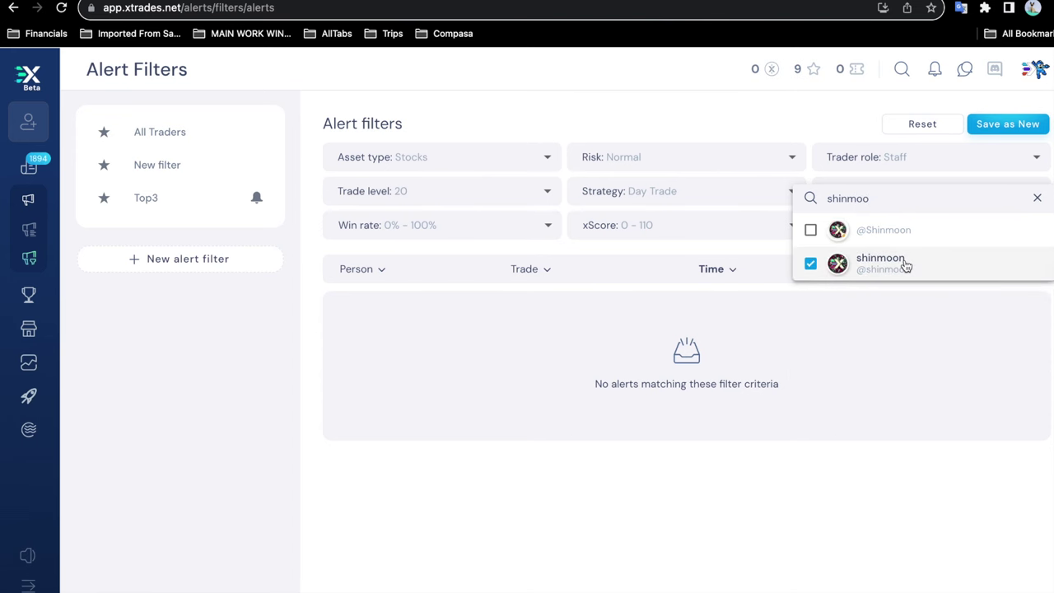
click(1036, 200)
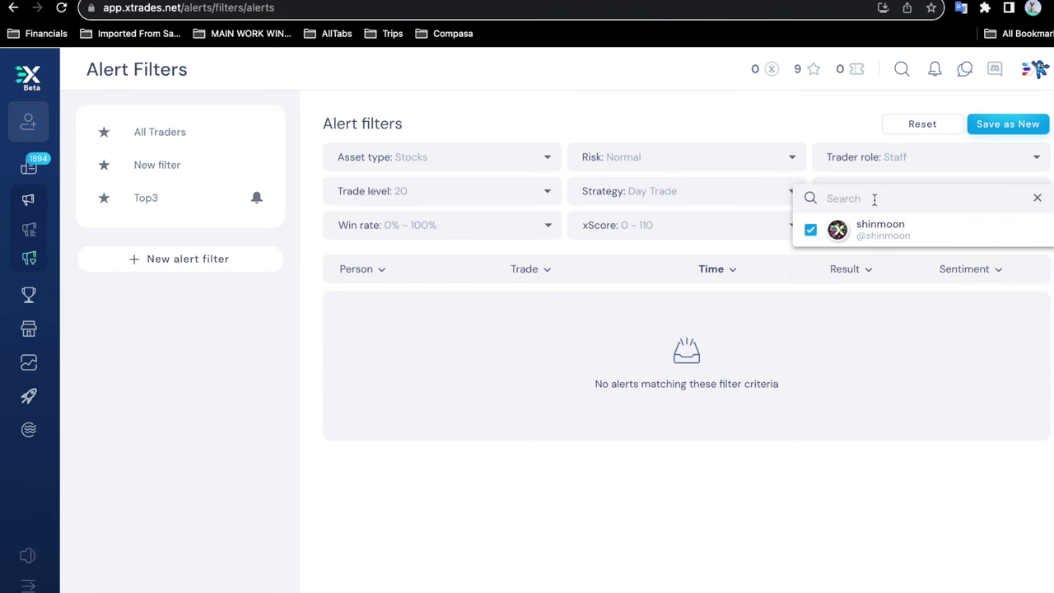
- Set the win rate range to 49%–100% and save the settings as a new alert filter
click(543, 228)
click(410, 273)
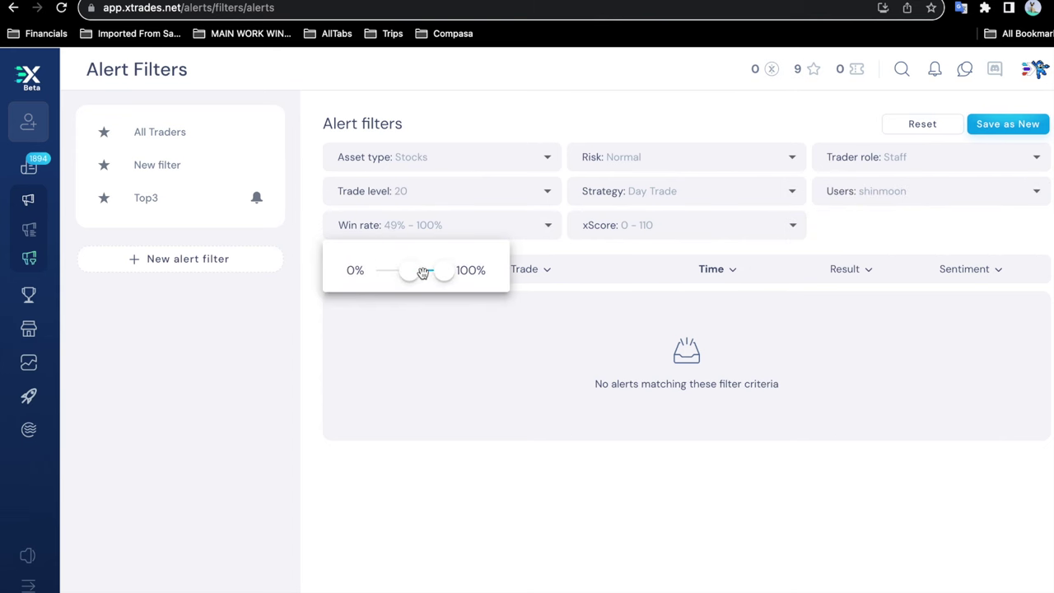
click(802, 322)
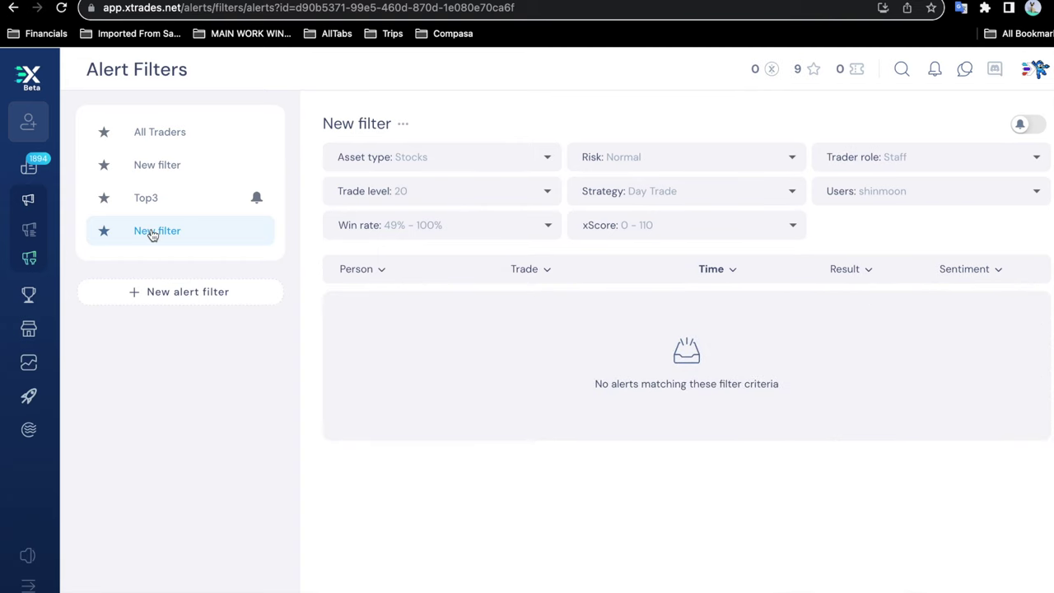
- Rename the newly saved alert filter to SafeTrades and save the change
click(403, 124)
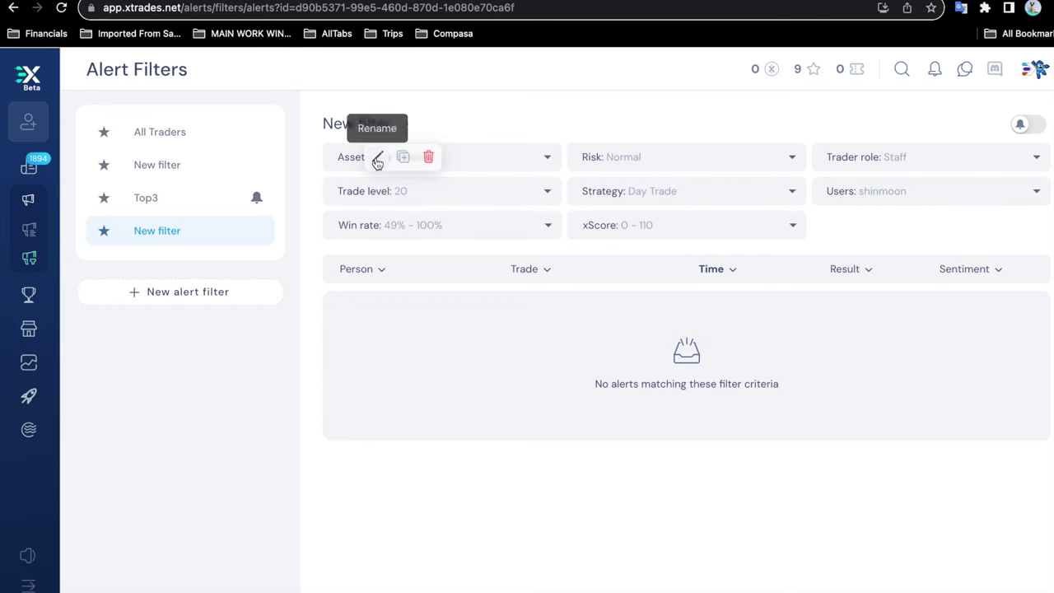
click(377, 156)
triple_click(371, 133)
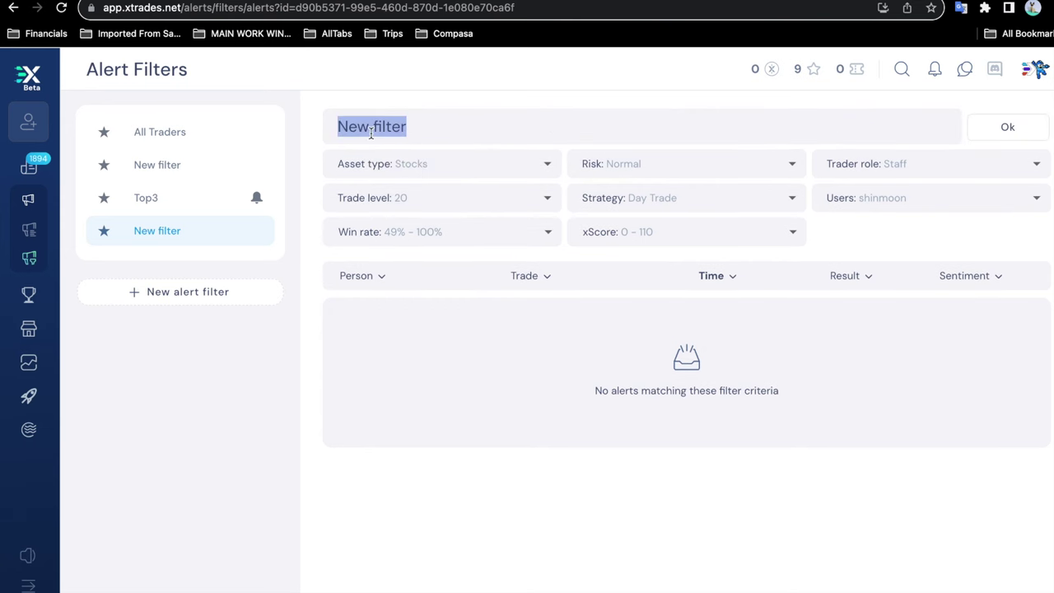
text(SafeTrades)
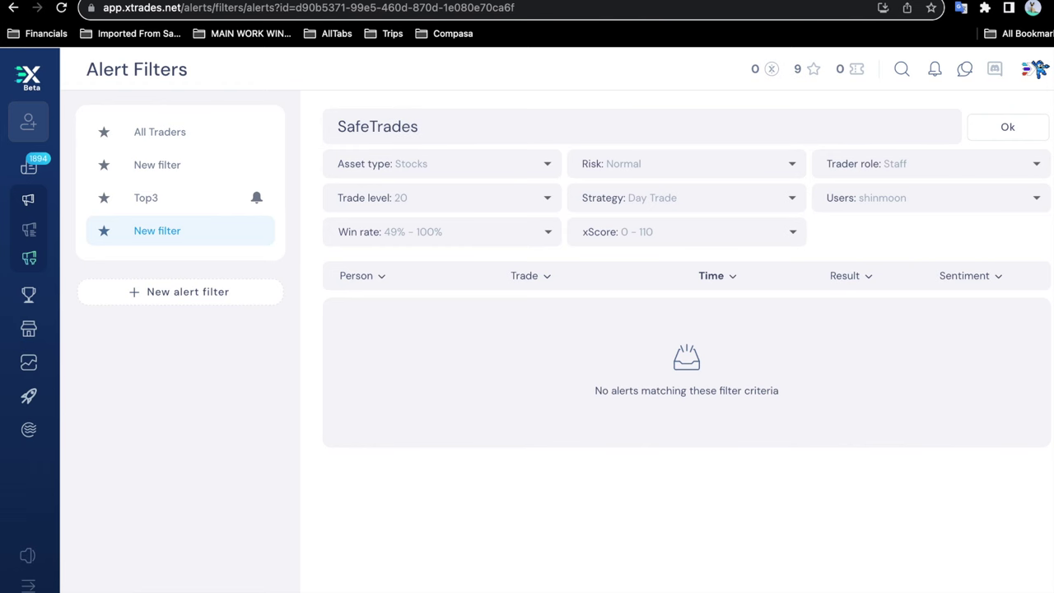
key(Return)
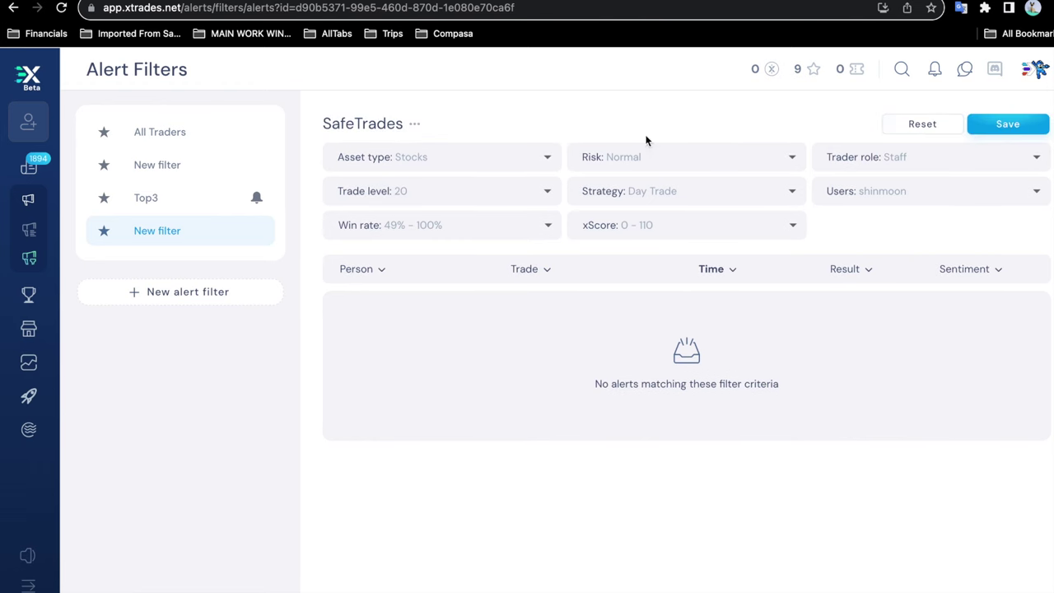
click(993, 126)
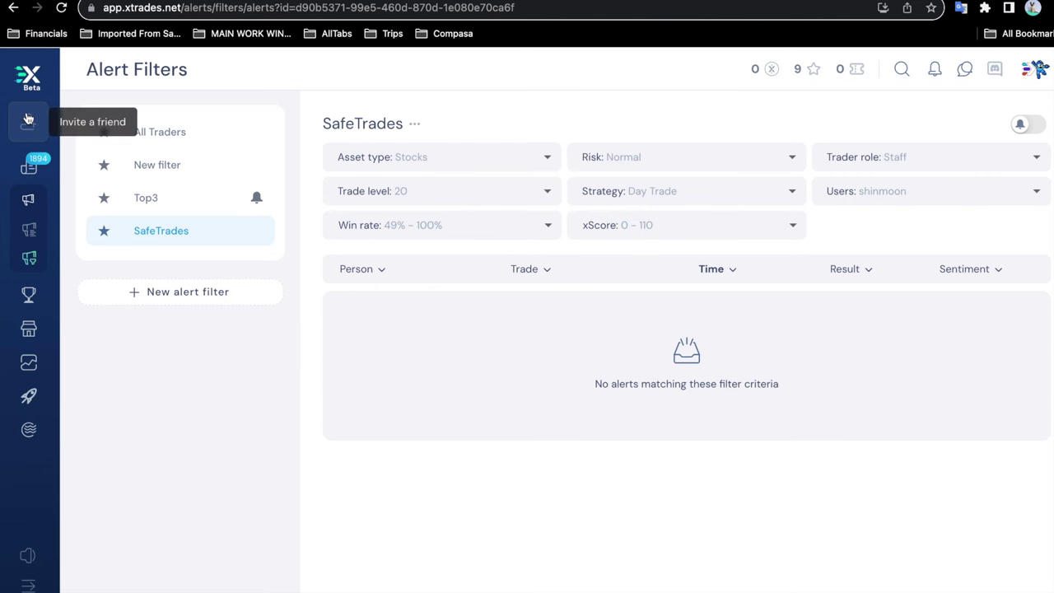
- View the Xtrades feed of followed traders, and switch to Discord to open the main-options-chat channel
click(32, 182)
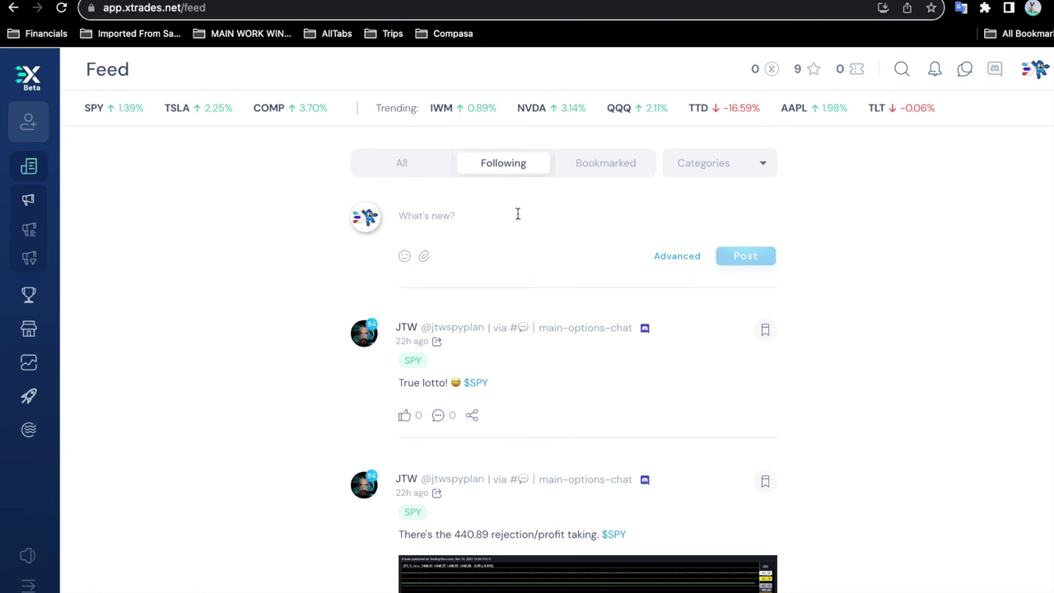
key(ctrl+Tab)
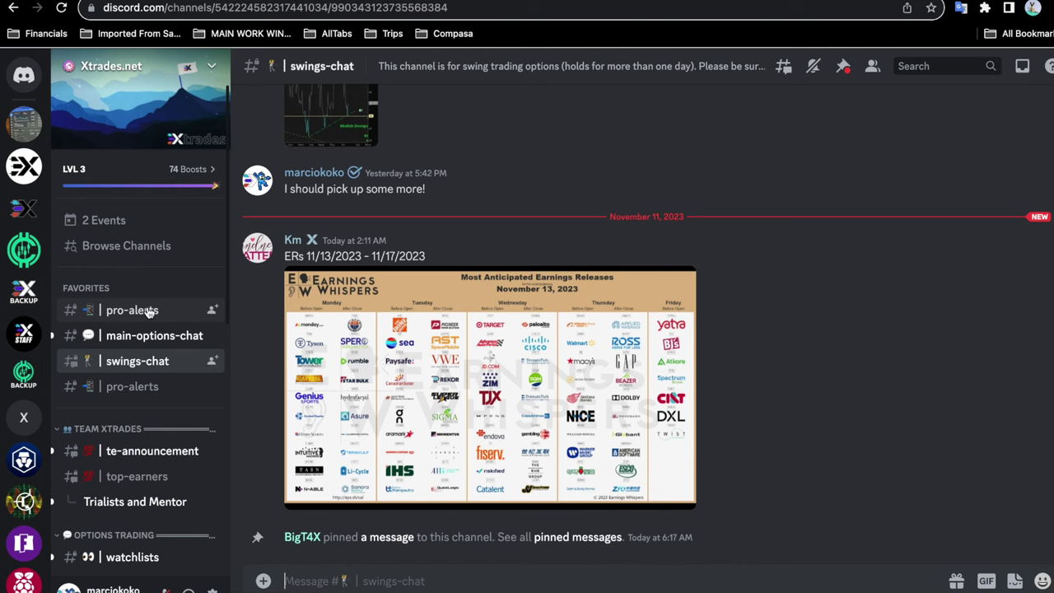
click(169, 335)
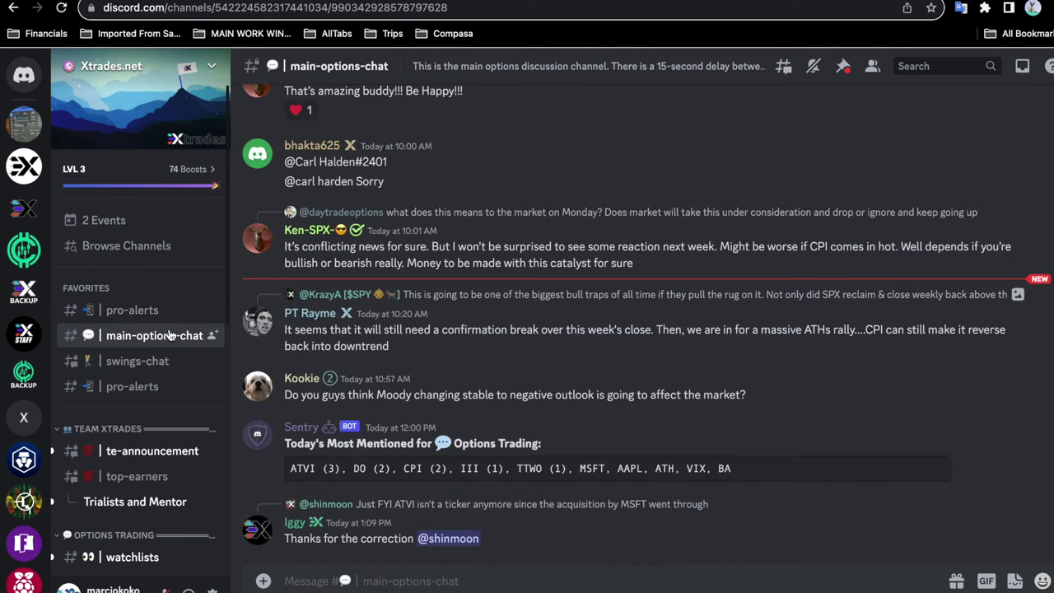